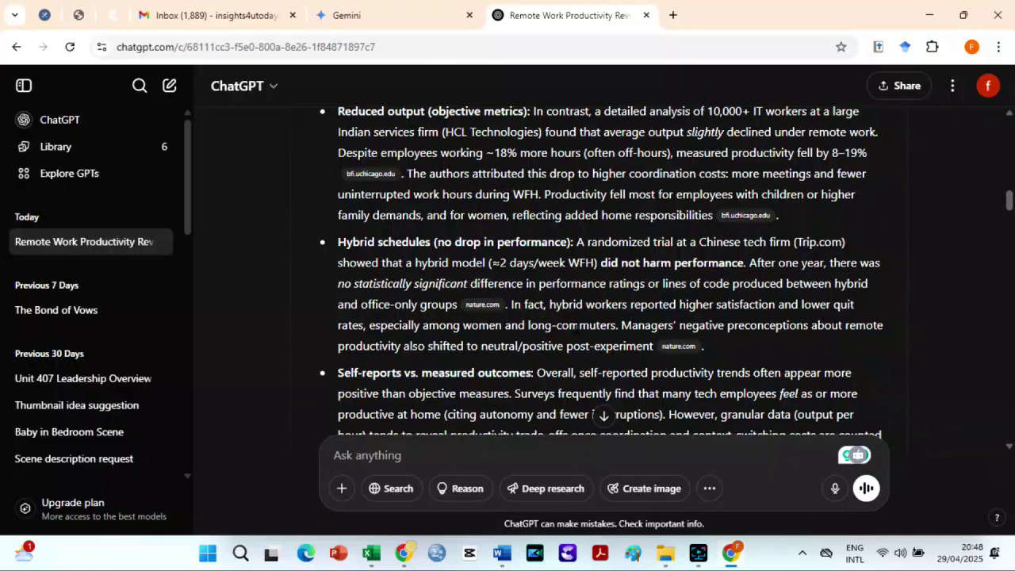
Step: Scroll the remote-work review down to the work–life balance, job satisfaction and collaboration overhead bullets
scroll(576, 332, down, 8)
scroll(603, 396, down, 3)
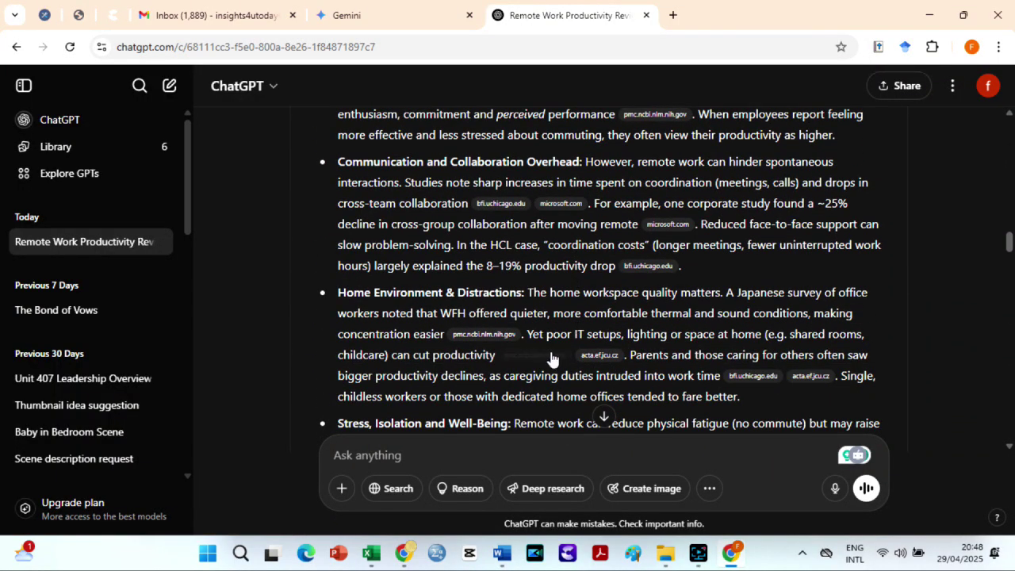
Step: Scroll further down the answer past its source citations
mouse_move(552, 358)
scroll(603, 415, down, 2)
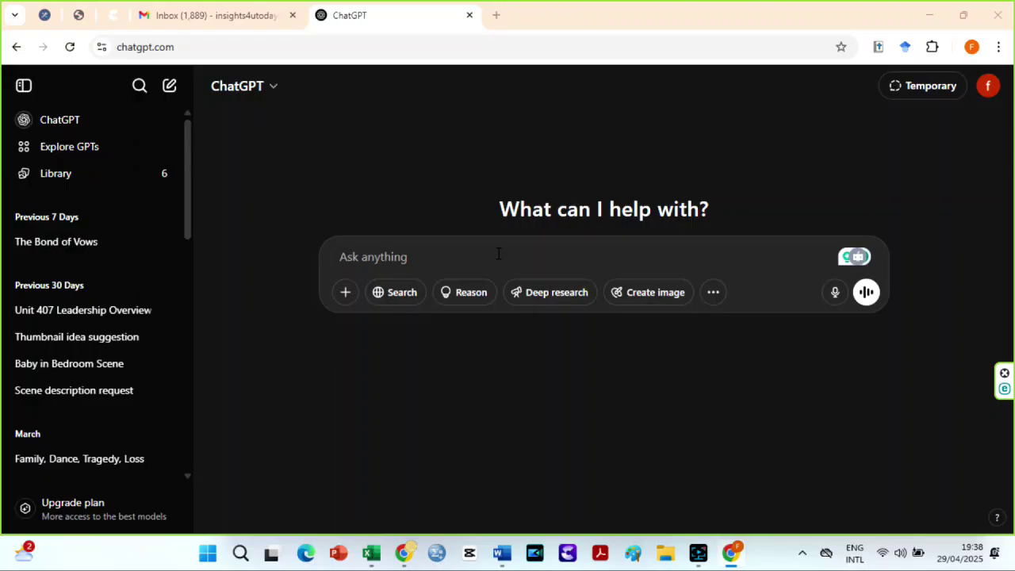
Step: With Deep research on, send the APA-cited 2020–2024 remote-work tech productivity review prompt
click(553, 293)
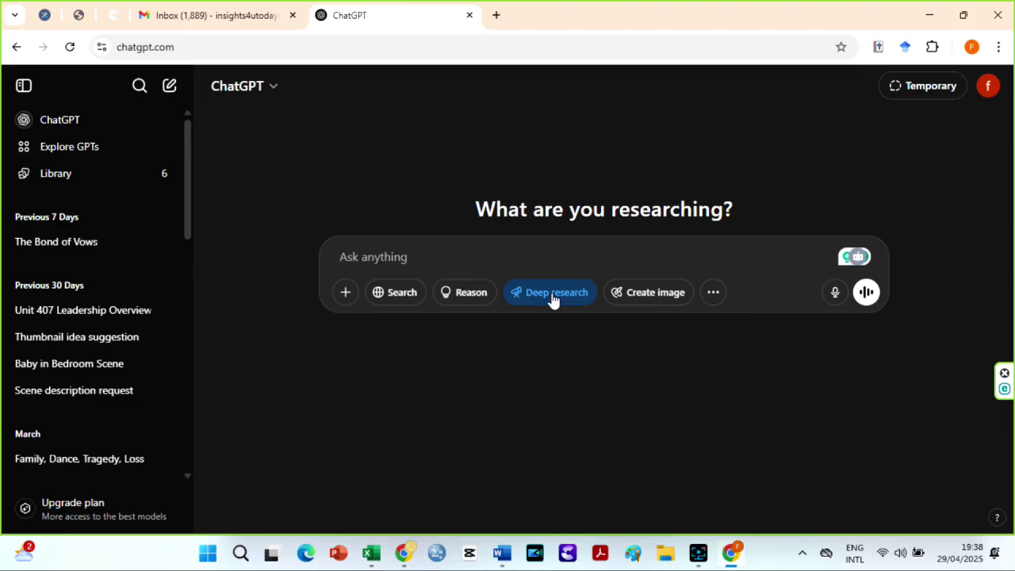
text(Conduct a comprehensive literature review on the impact of remote work on employee productivity in the tech industry from 2020 to 2024. Include peer-reviewed journal articles, industry reports, and relevant government publications. Summarize key findings, identify gaps in the research, and highlight any regional differences (for example, US vs. Europe vs. Asia). Provide citations in APA 7th edition format)
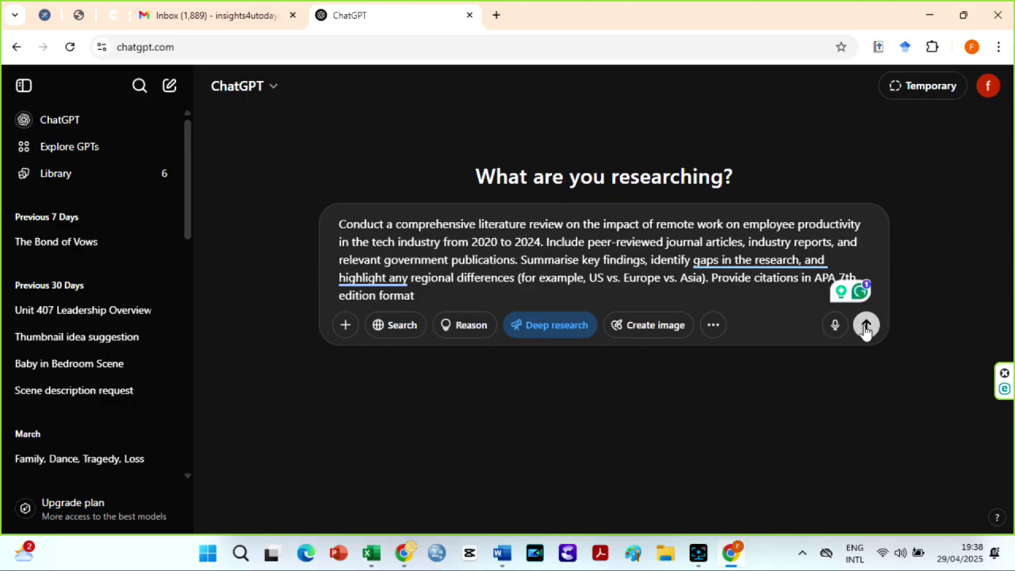
click(865, 325)
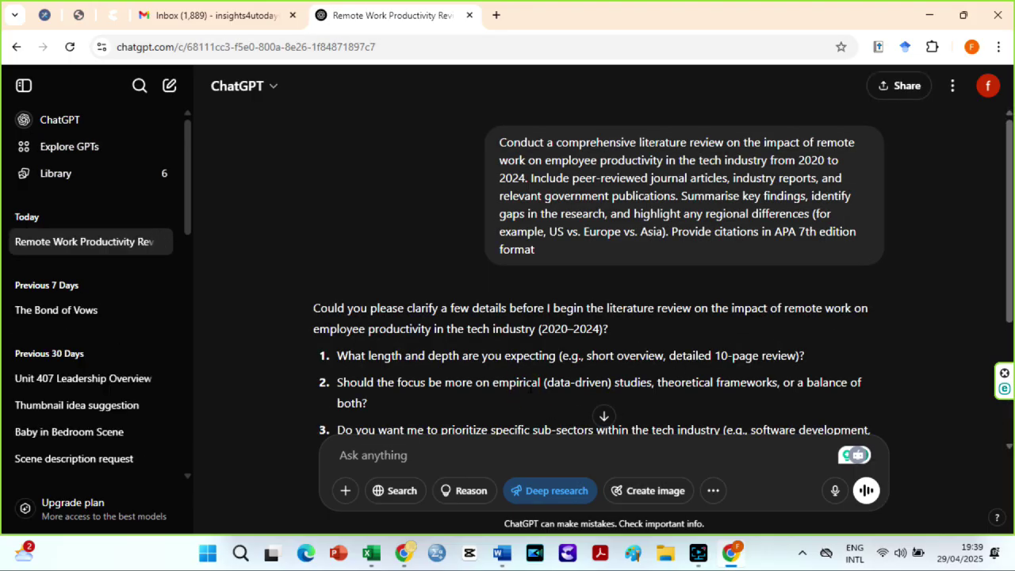
Step: Ask for a 10-page review of empirical studies and systematic reviews with no industry priority
scroll(530, 388, down, 2)
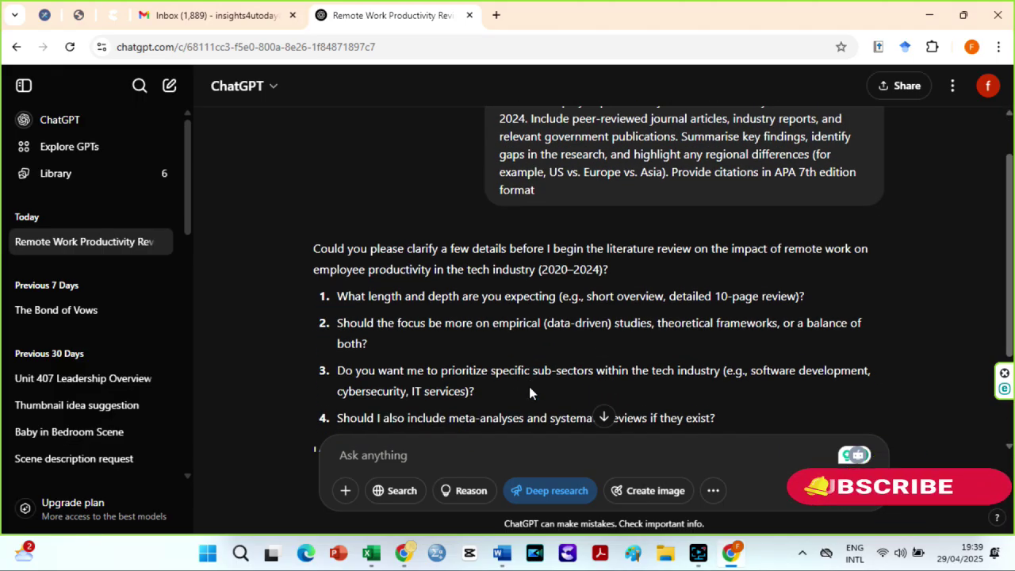
scroll(528, 392, down, 1)
scroll(529, 388, down, 1)
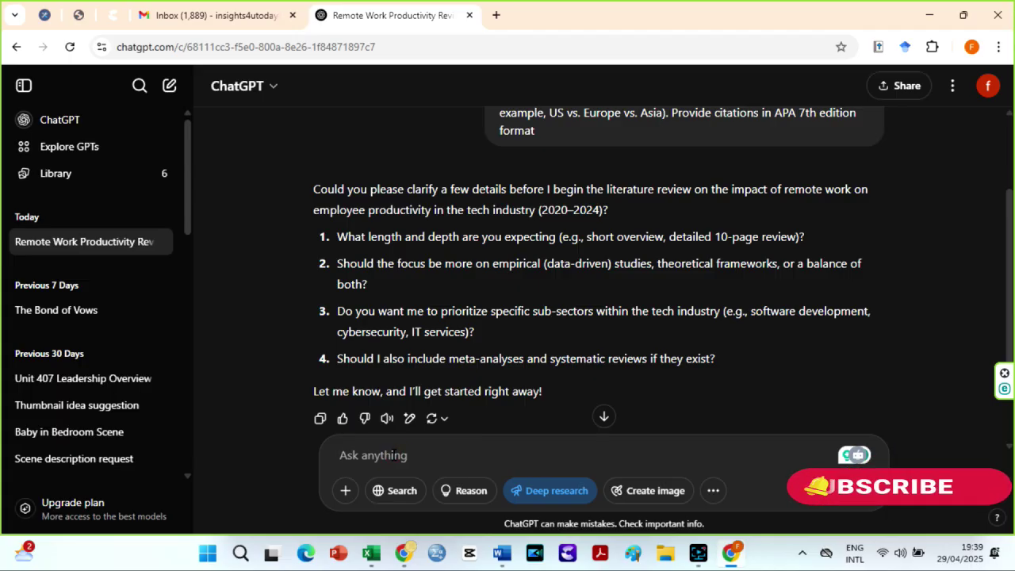
text(i want a 10 page review)
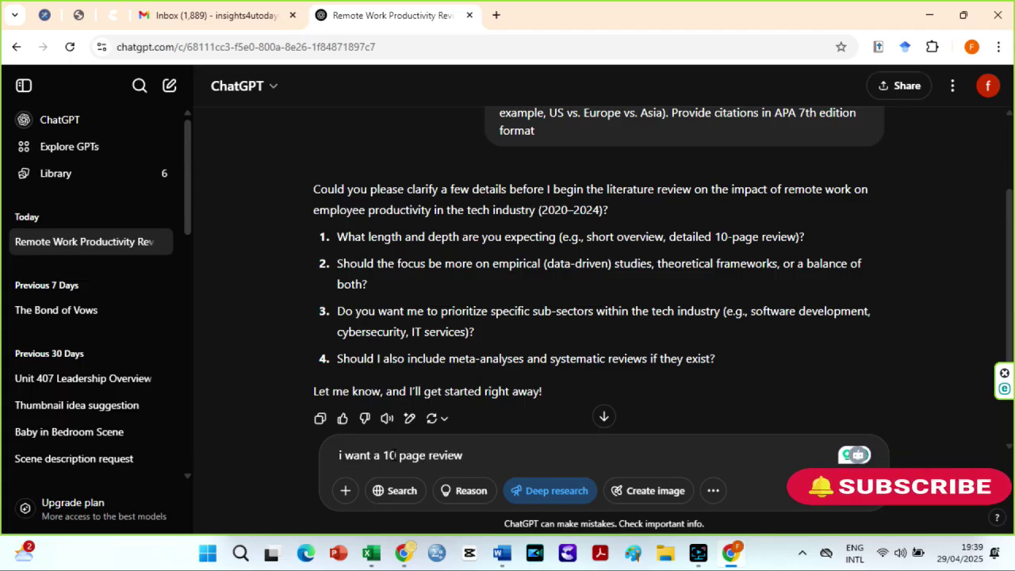
text( and should f)
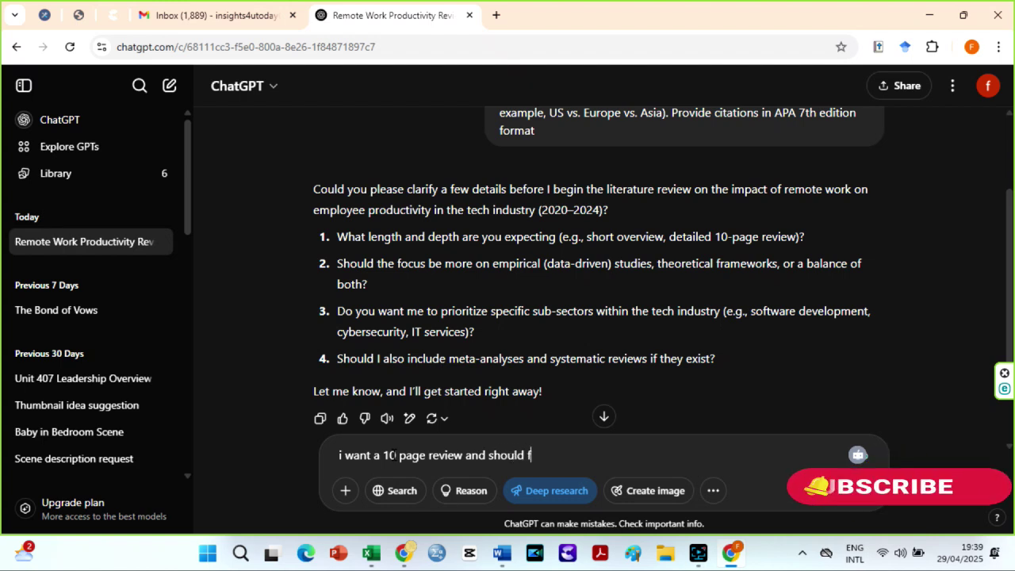
text(ocus on empirical studies. Do not prioti)
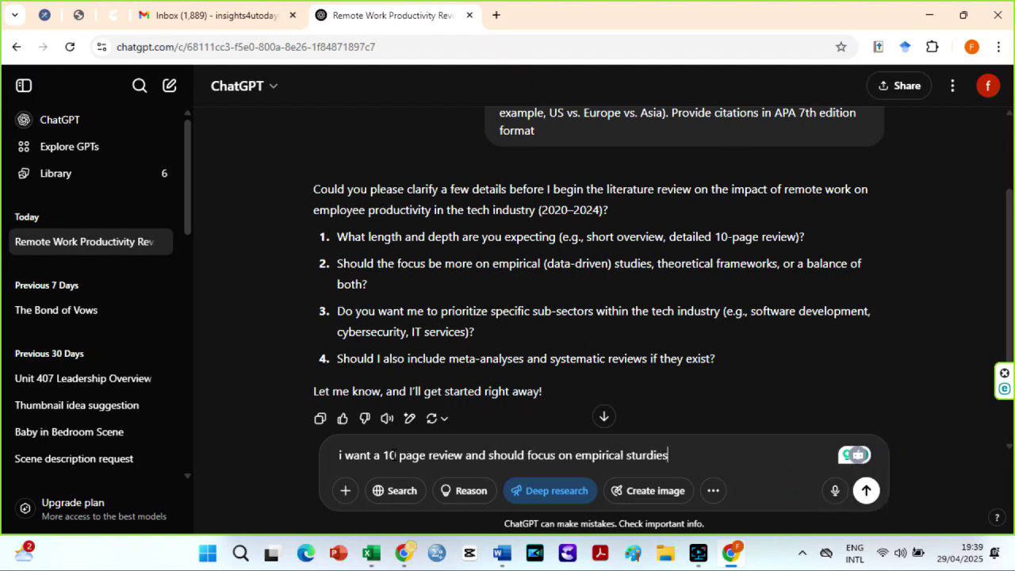
text(ri)
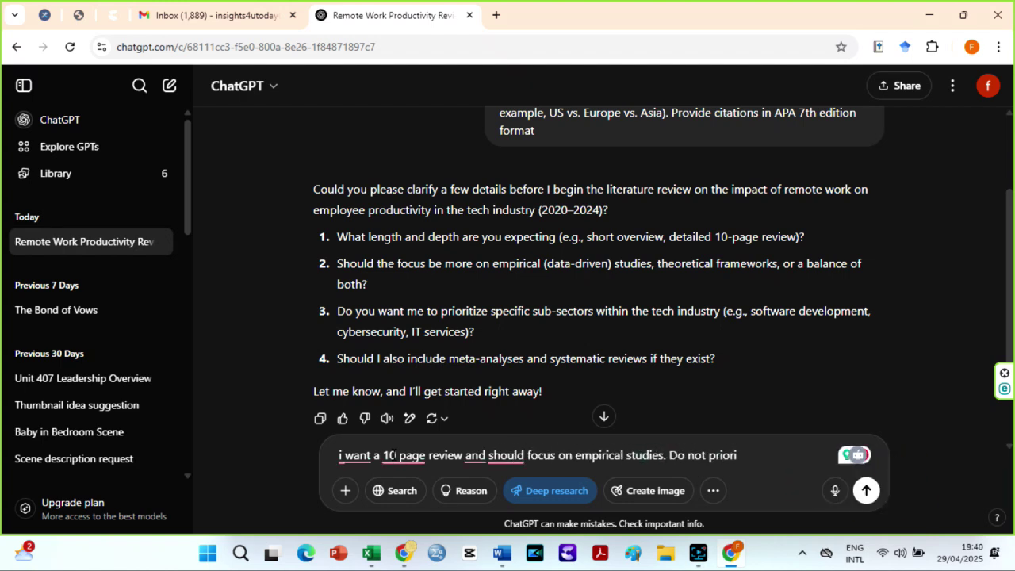
text(tise any industry)
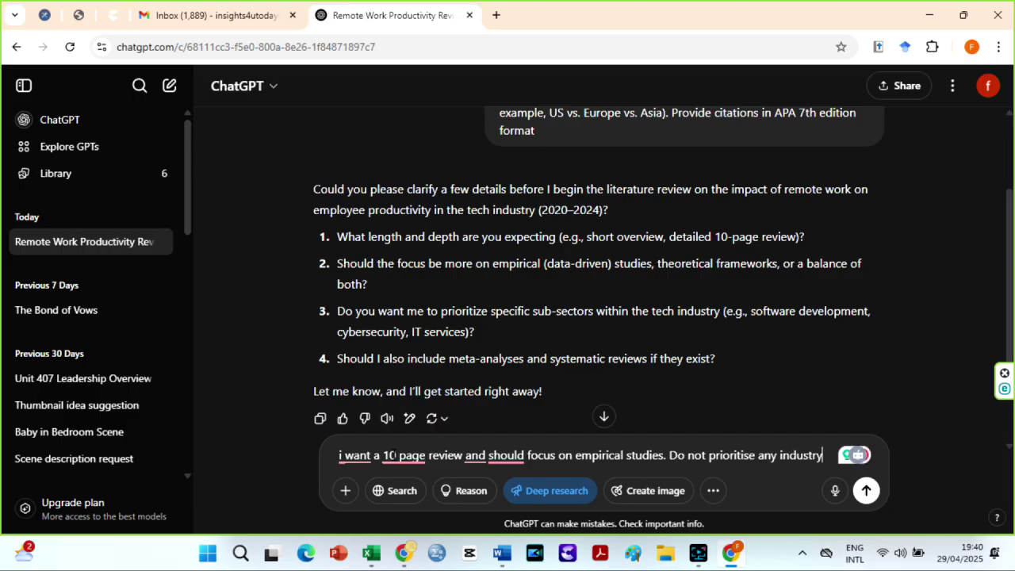
text( and include systematic reviews if they exist)
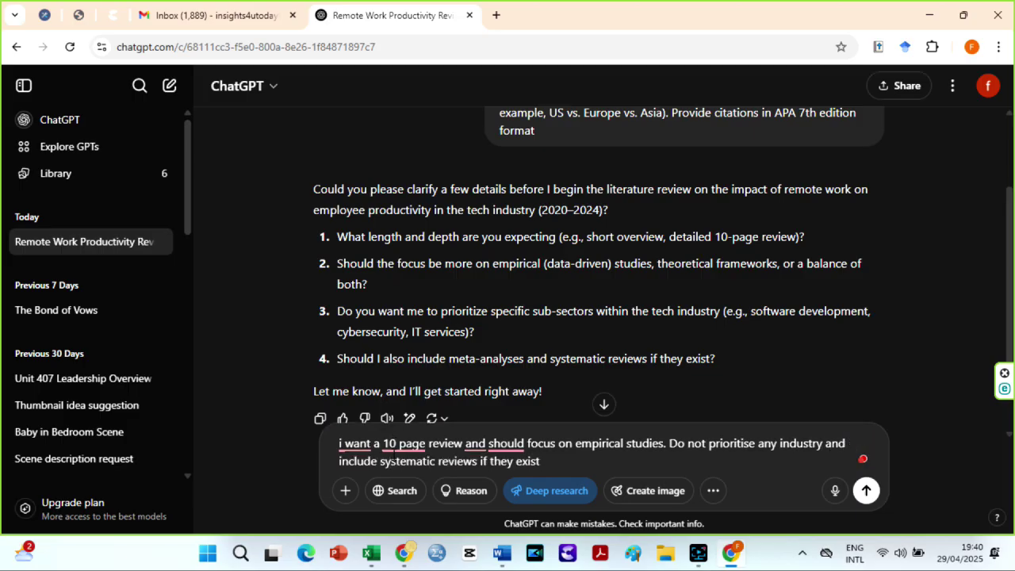
key(Return)
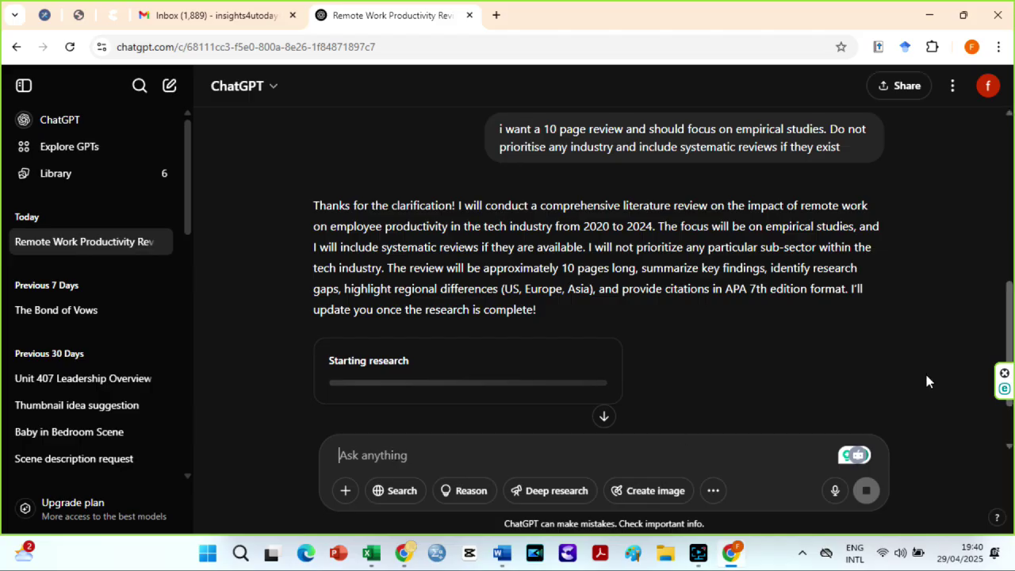
Step: Highlight the research completion summary line, then clear the selection
drag(1010, 335, 1009, 366)
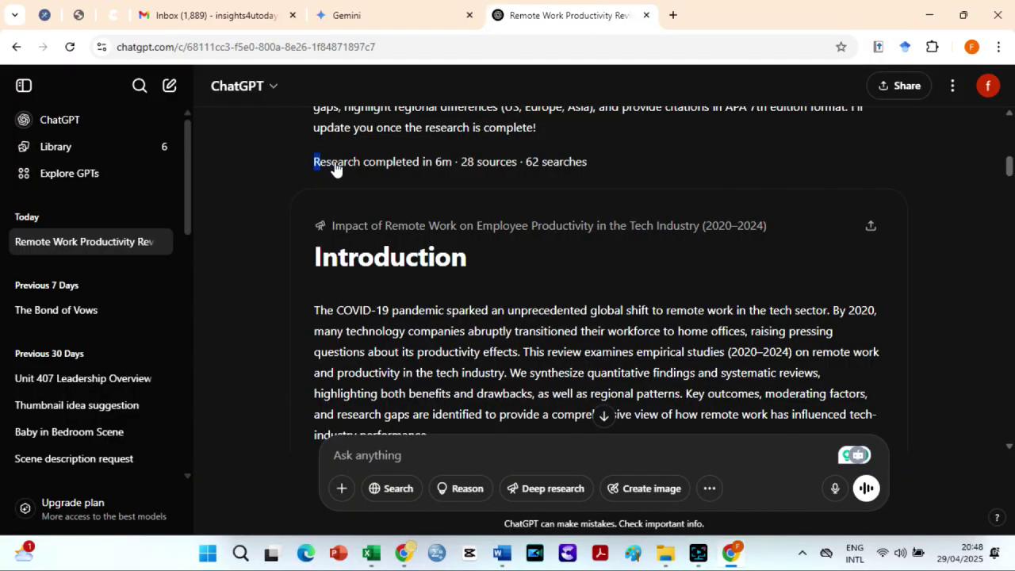
drag(316, 162, 590, 173)
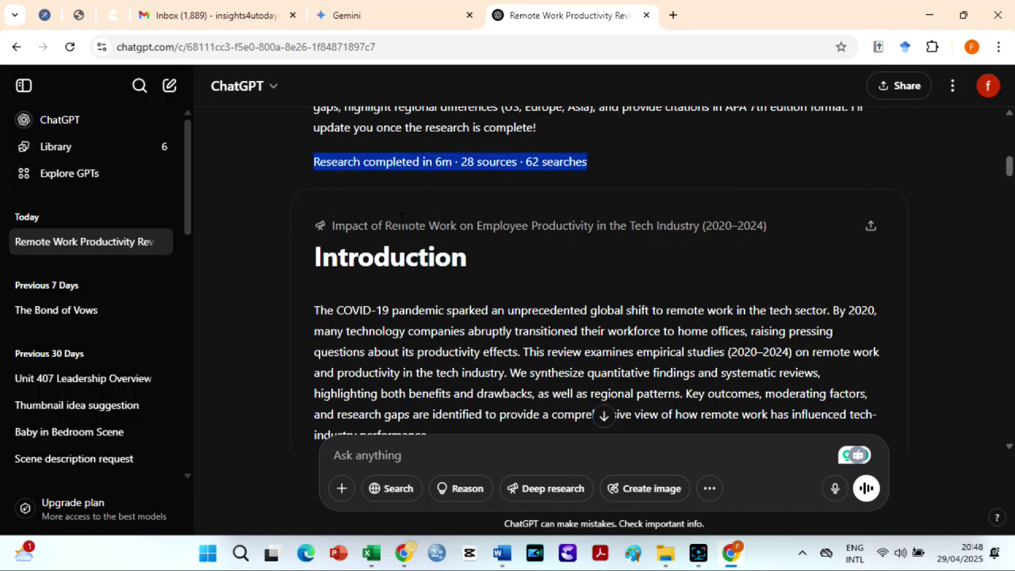
click(578, 325)
Step: Scroll the report past the Conclusion to the end of the References list
scroll(577, 325, down, 8)
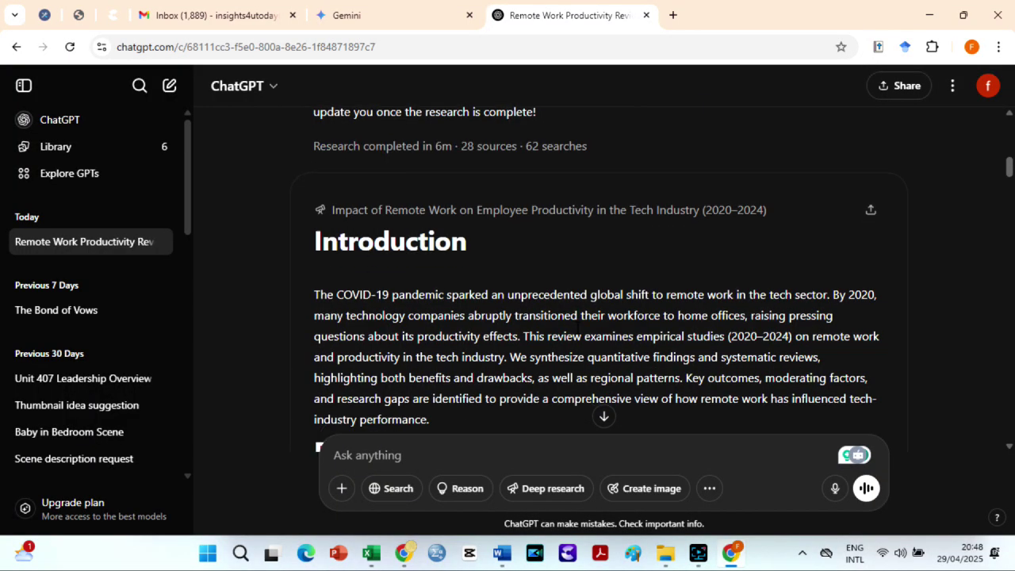
scroll(577, 325, down, 2)
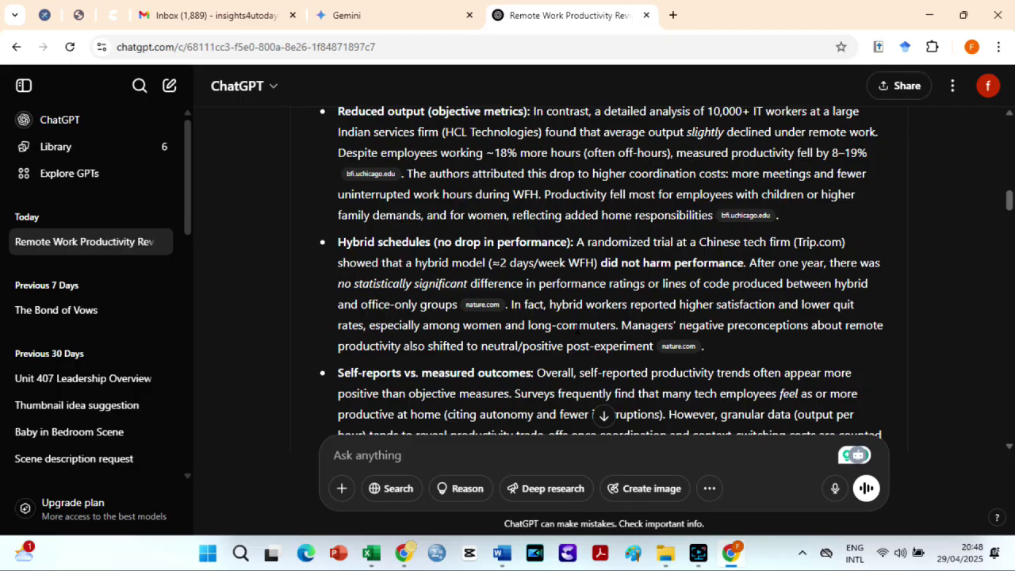
scroll(577, 325, down, 10)
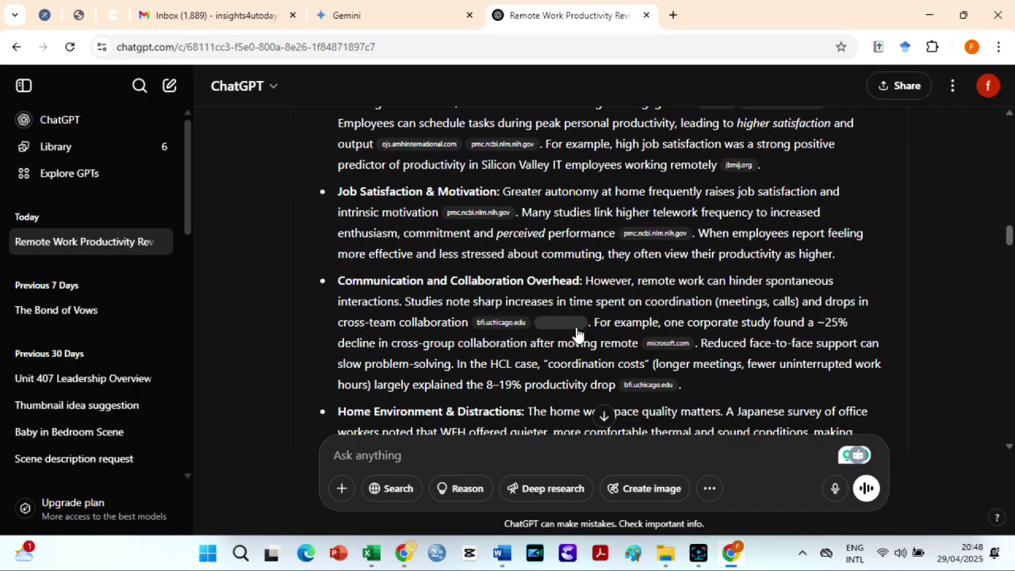
scroll(577, 334, down, 3)
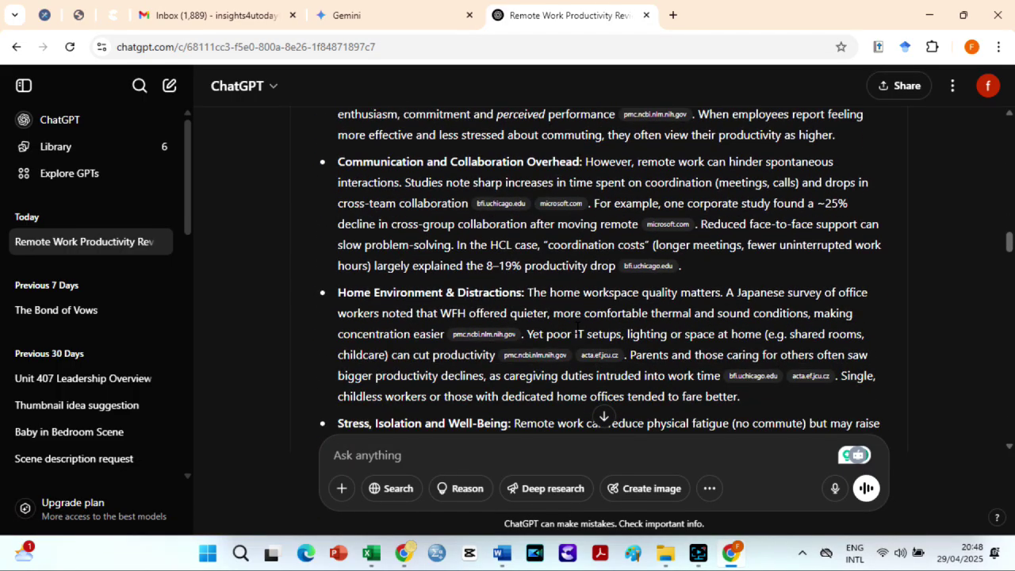
mouse_move(552, 359)
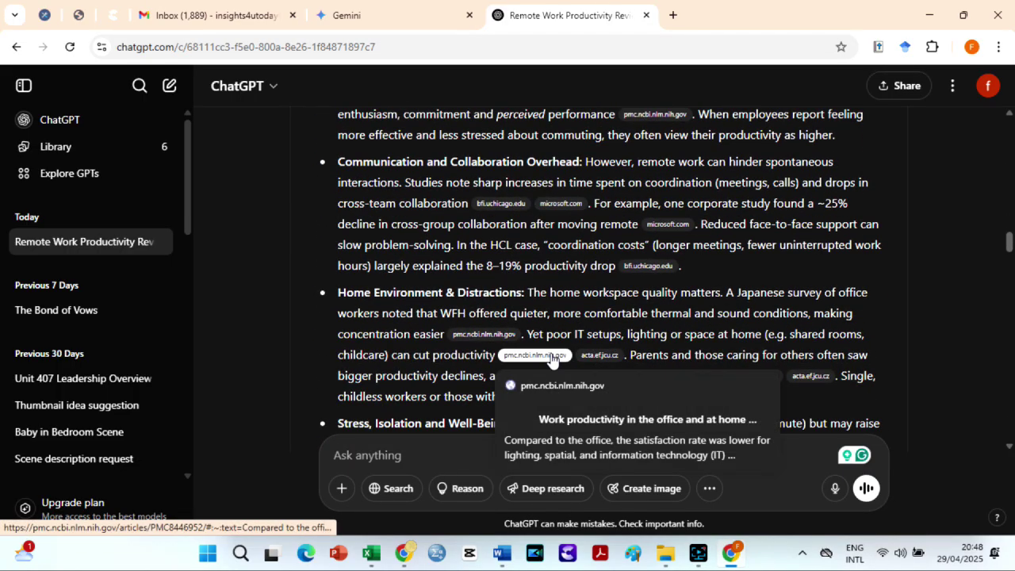
scroll(552, 357, down, 10)
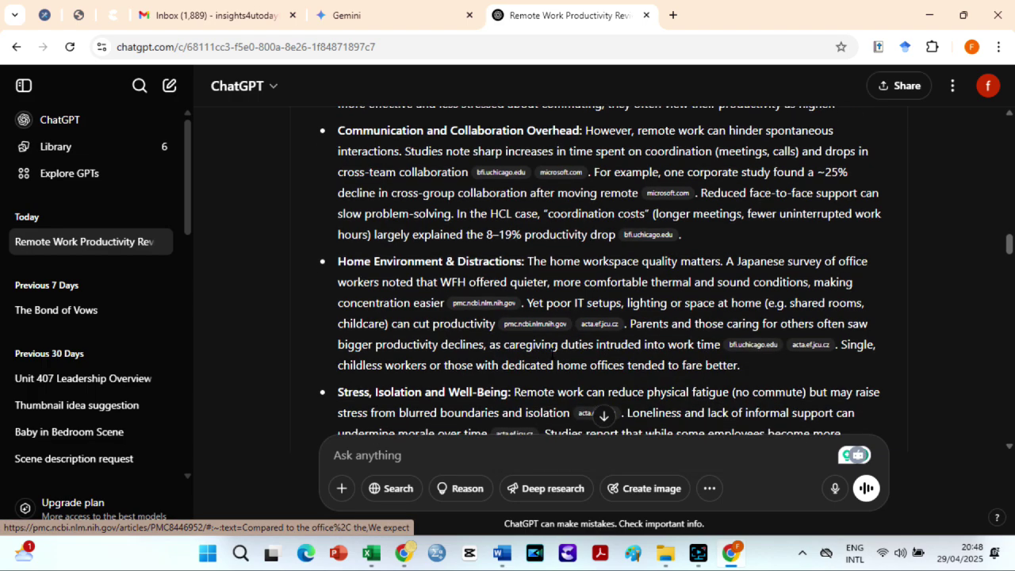
scroll(553, 354, down, 10)
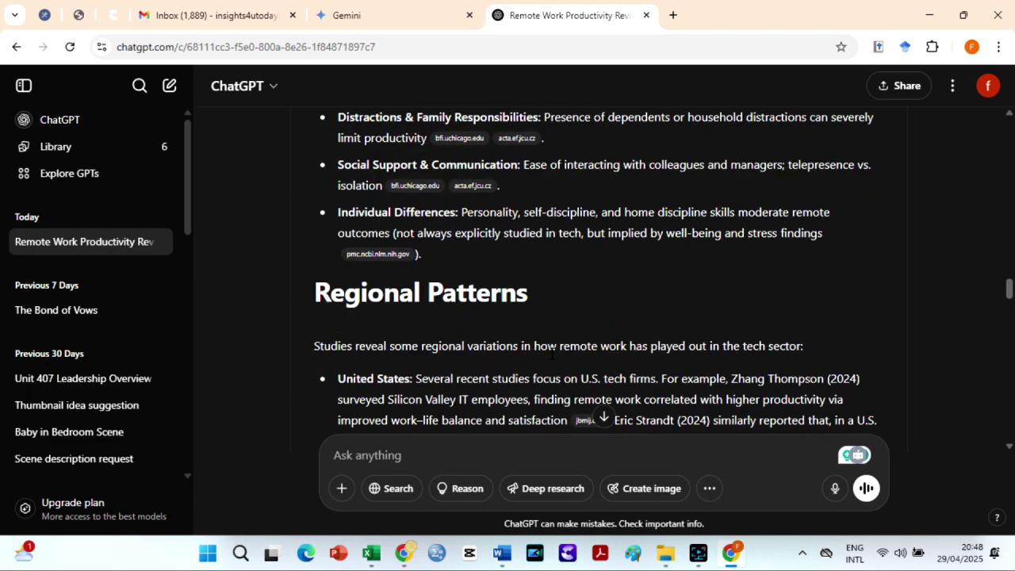
scroll(552, 354, down, 10)
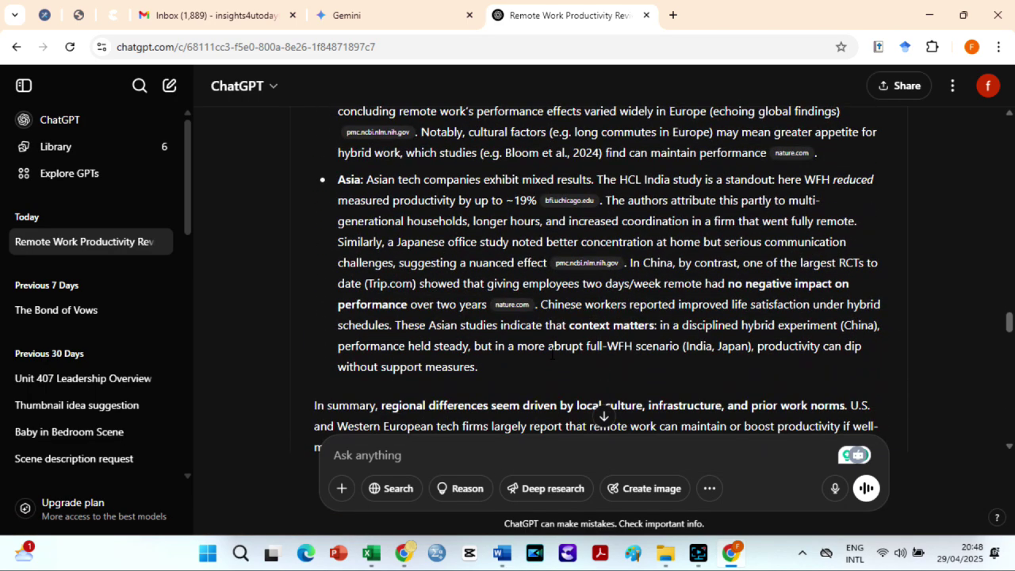
scroll(553, 354, down, 10)
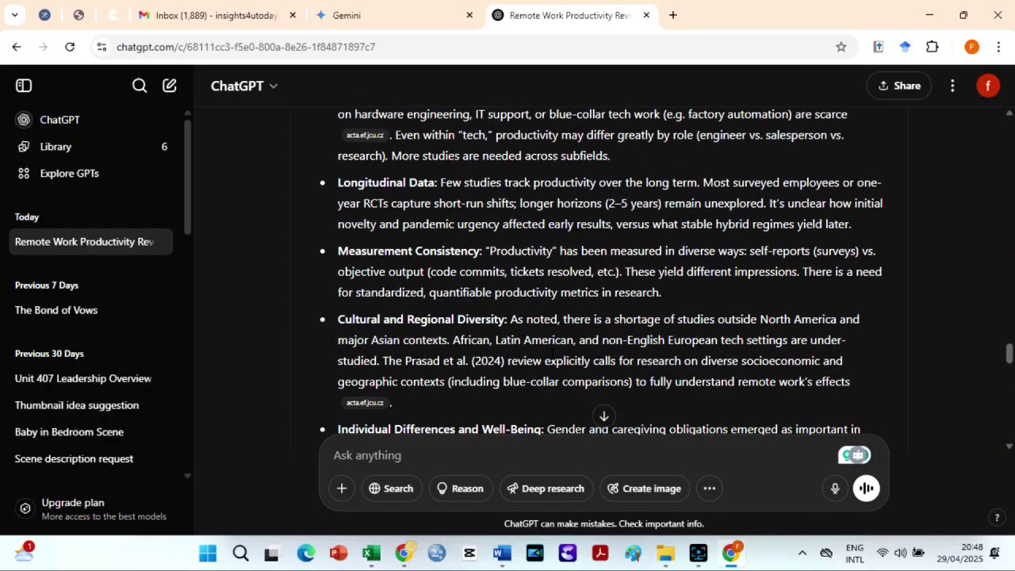
scroll(553, 354, down, 5)
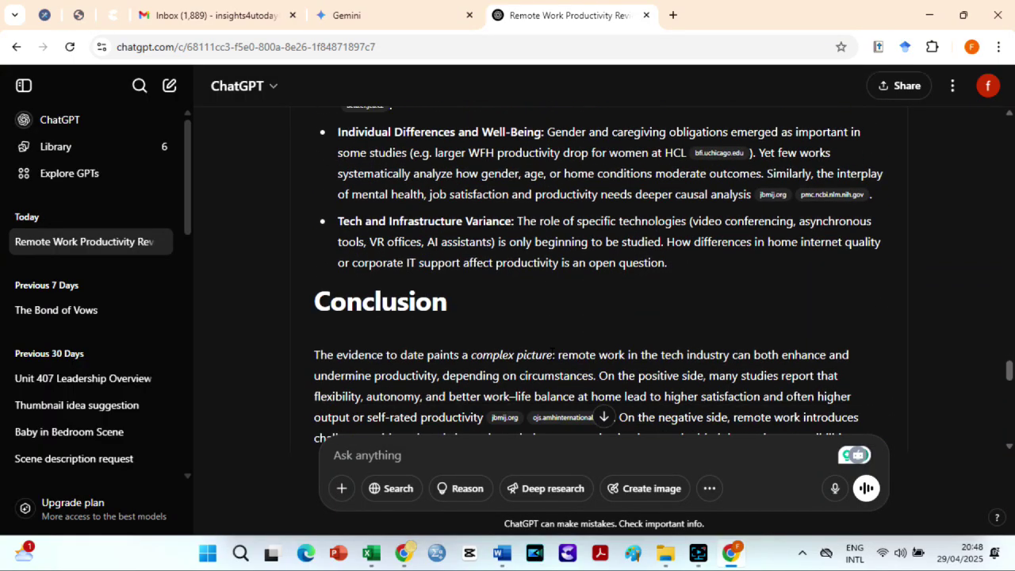
scroll(553, 349, down, 5)
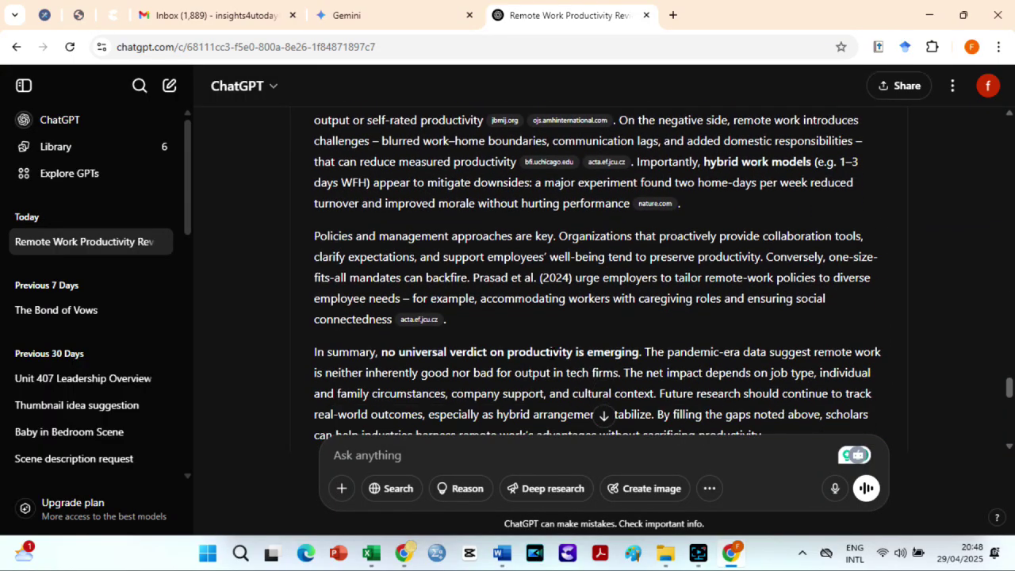
scroll(553, 355, down, 5)
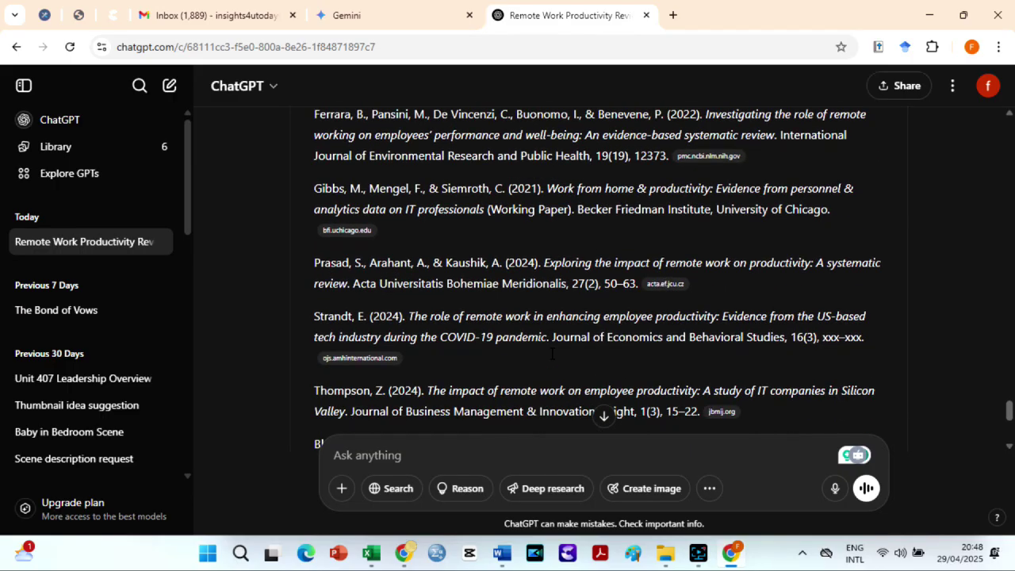
scroll(552, 355, down, 3)
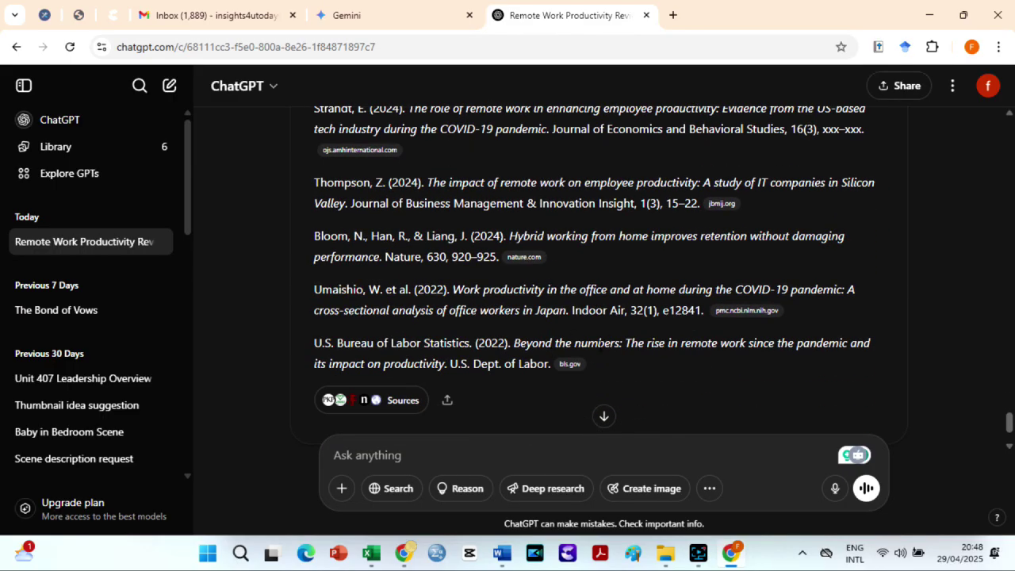
Step: Copy the review text into Word's Document3, then return to the Introduction
drag(587, 363, 444, 111)
mouse_move(509, 558)
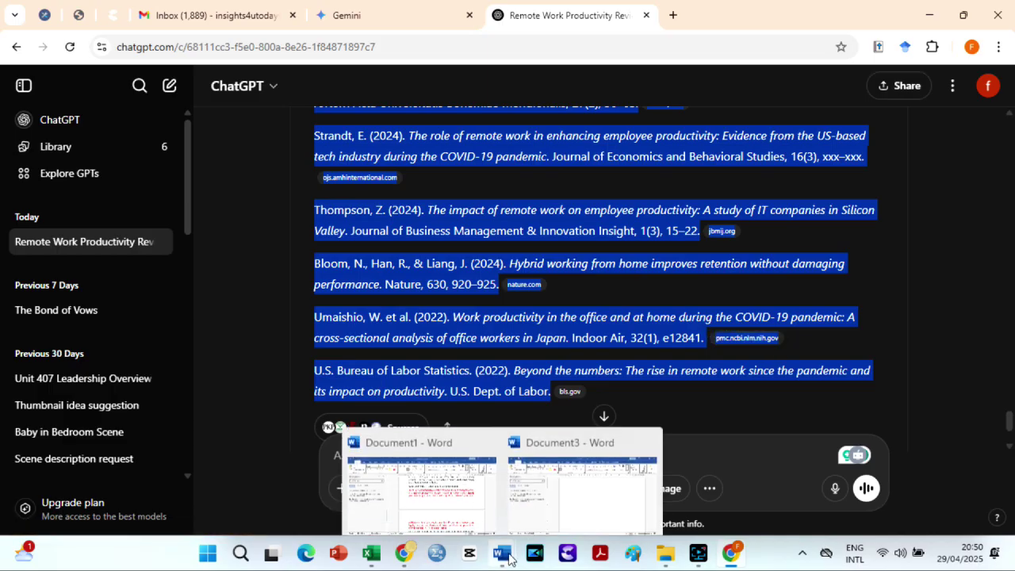
click(600, 489)
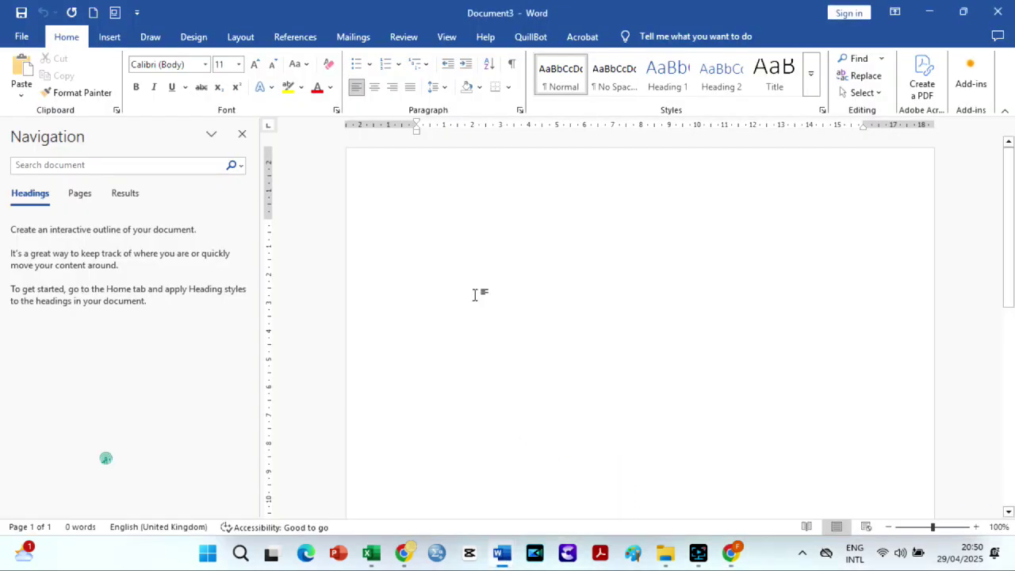
key(ctrl+v)
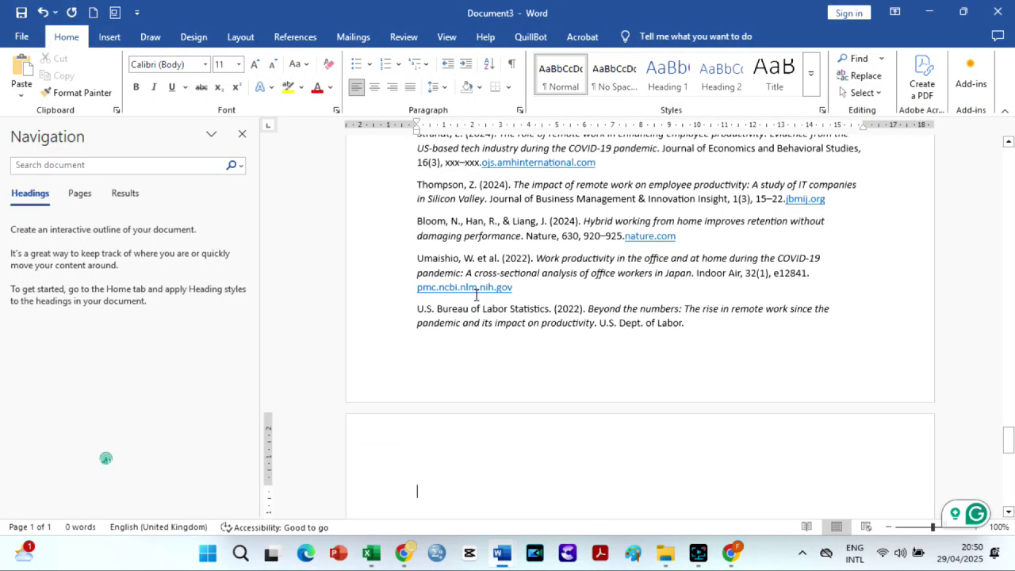
click(456, 356)
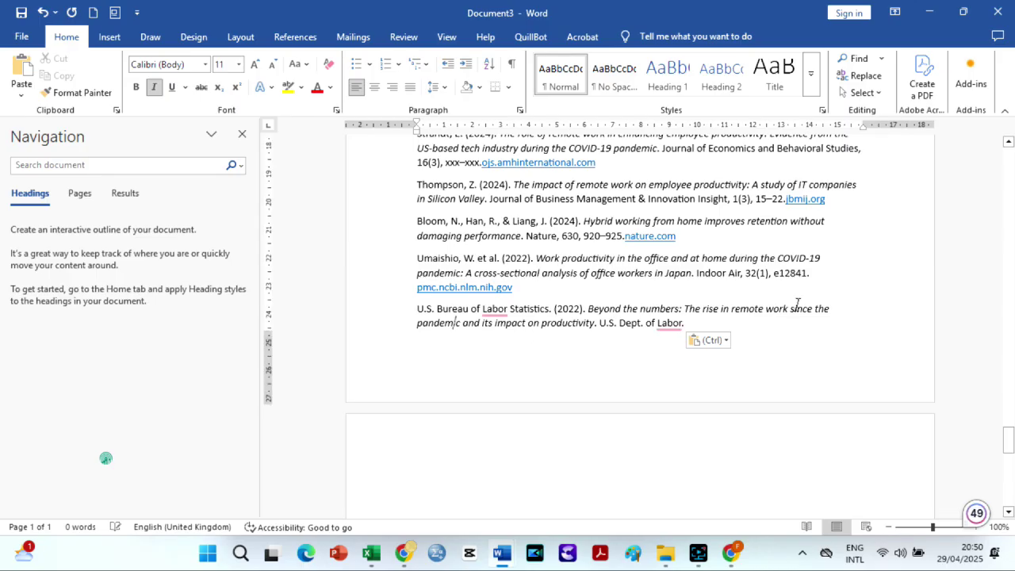
drag(1007, 439, 1000, 144)
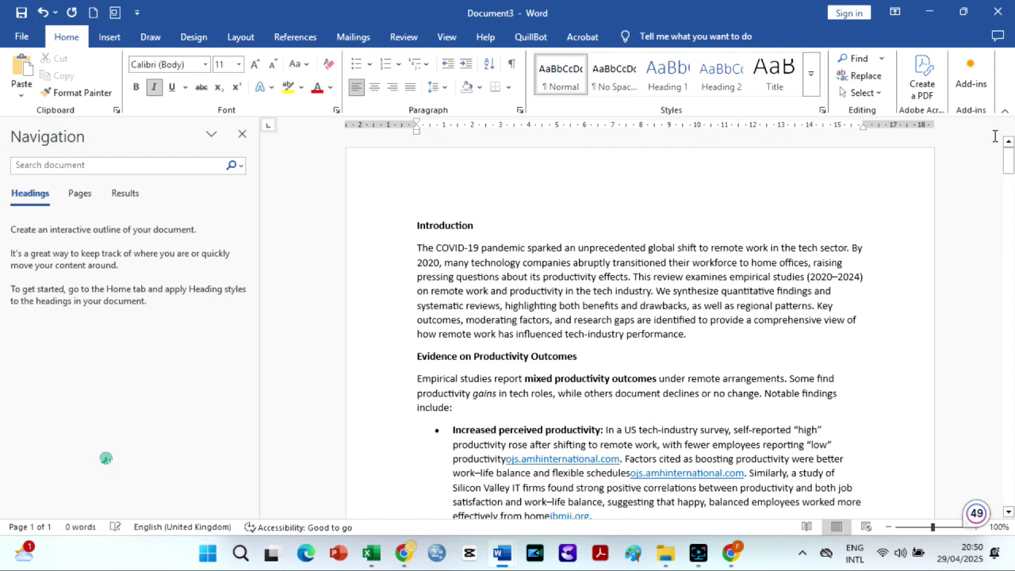
click(609, 348)
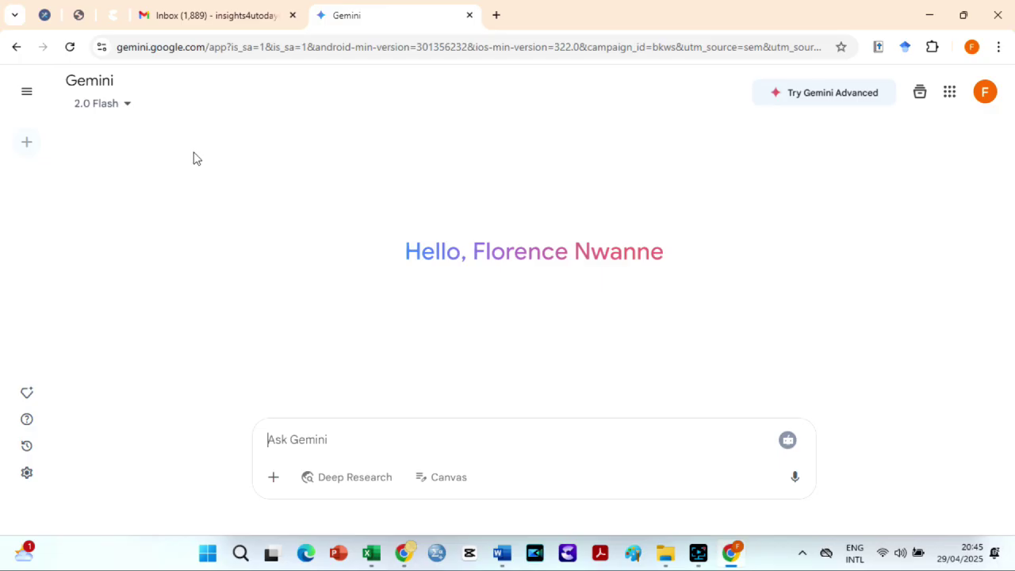
Step: Choose the Deep Research model in Gemini and paste the APA 7th edition literature review prompt
click(437, 478)
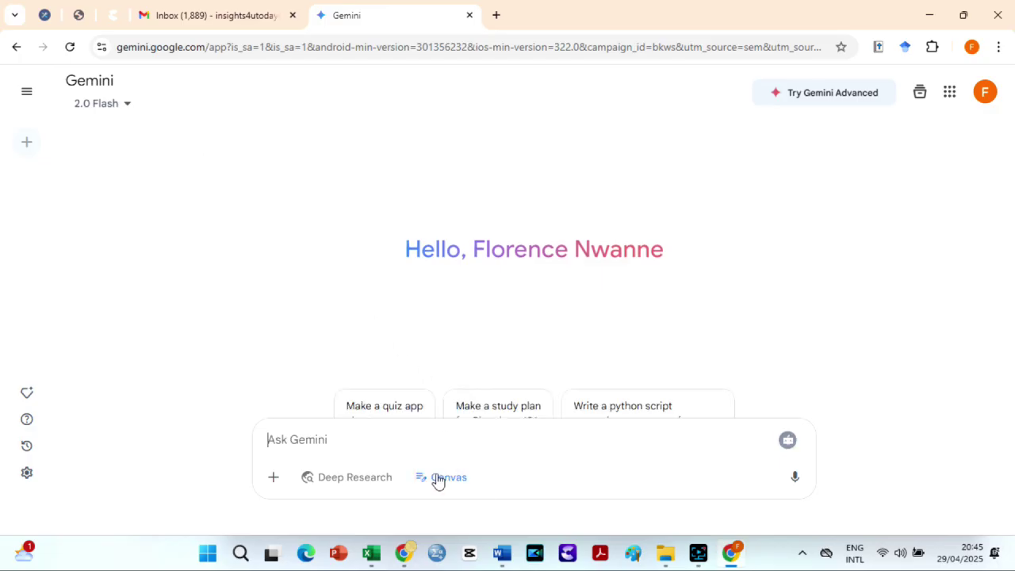
click(376, 480)
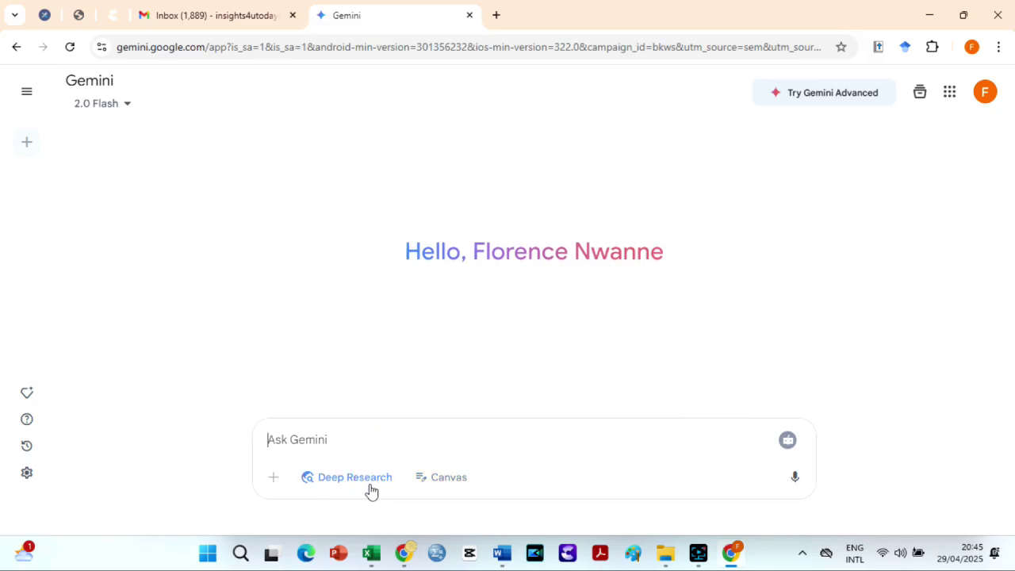
click(301, 439)
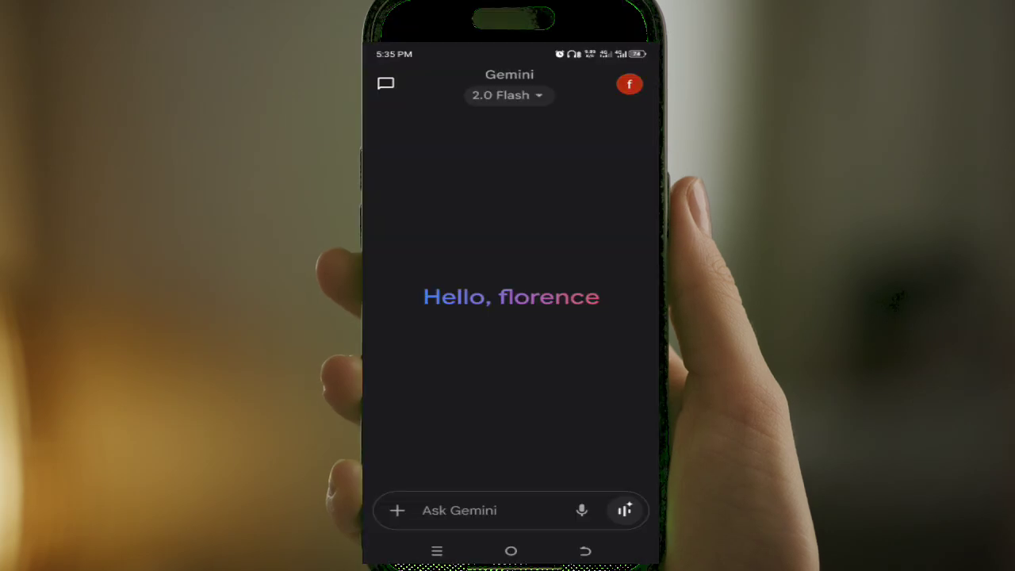
click(529, 97)
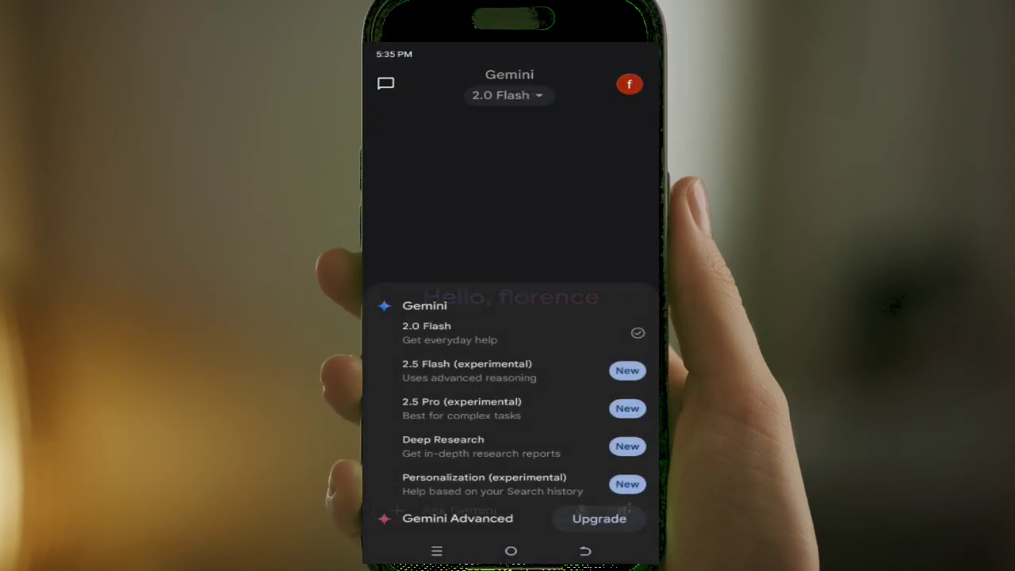
click(460, 439)
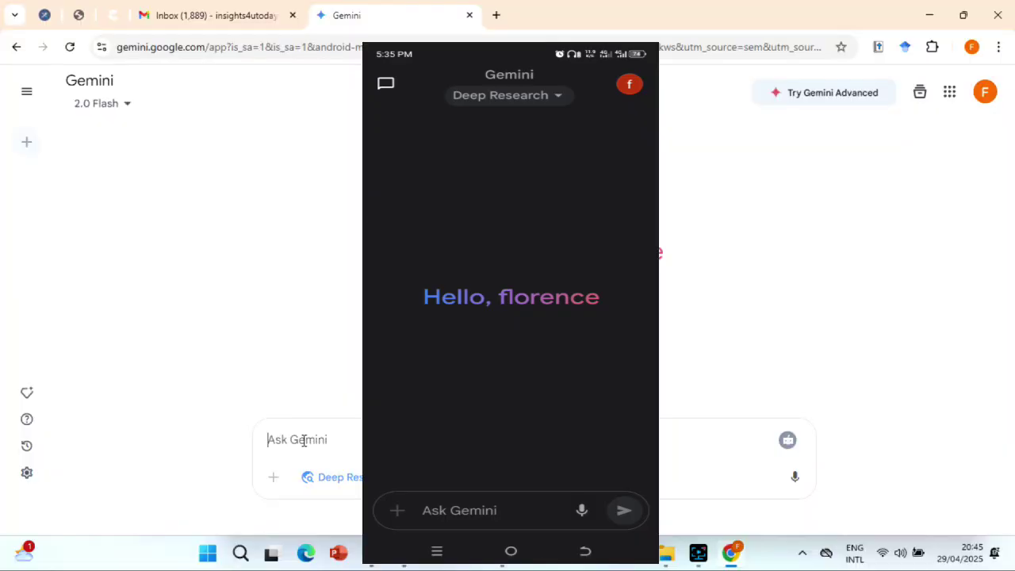
click(302, 439)
text(Conduct a comprehensive literature review on the impact of remote work on employee productivity in the tech industry from 2020 to 2024. Include peer-reviewed journal articles, industry reports, and relevant government publications. Summarise key findings, identify gaps in the research, and highlight any regional differences (for example, US vs. Europe vs. Asia). Provide citations in APA 7th edition format)
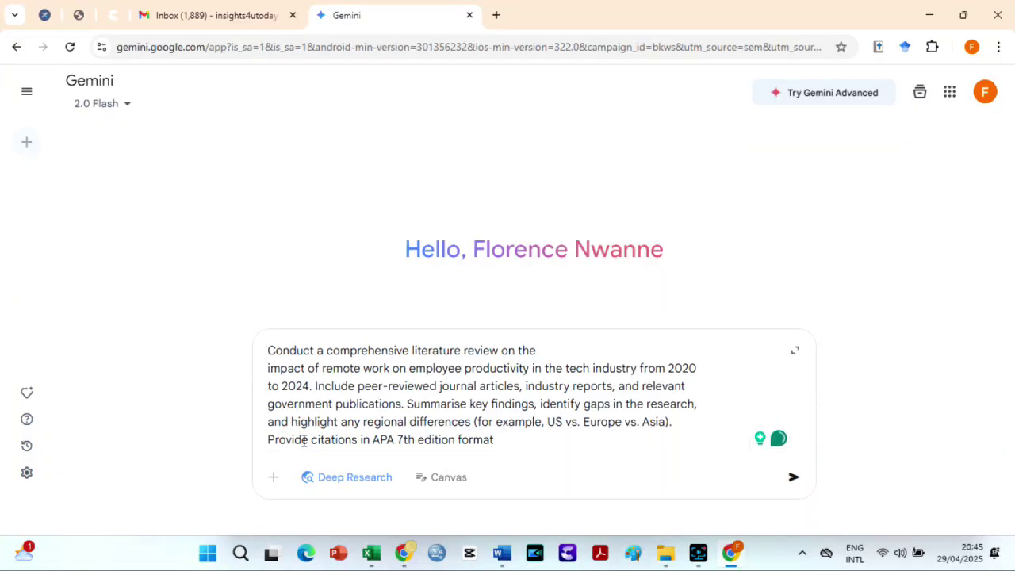
Step: Submit the prompt and start research on the 'Remote Work Productivity in Tech' plan
key(Return)
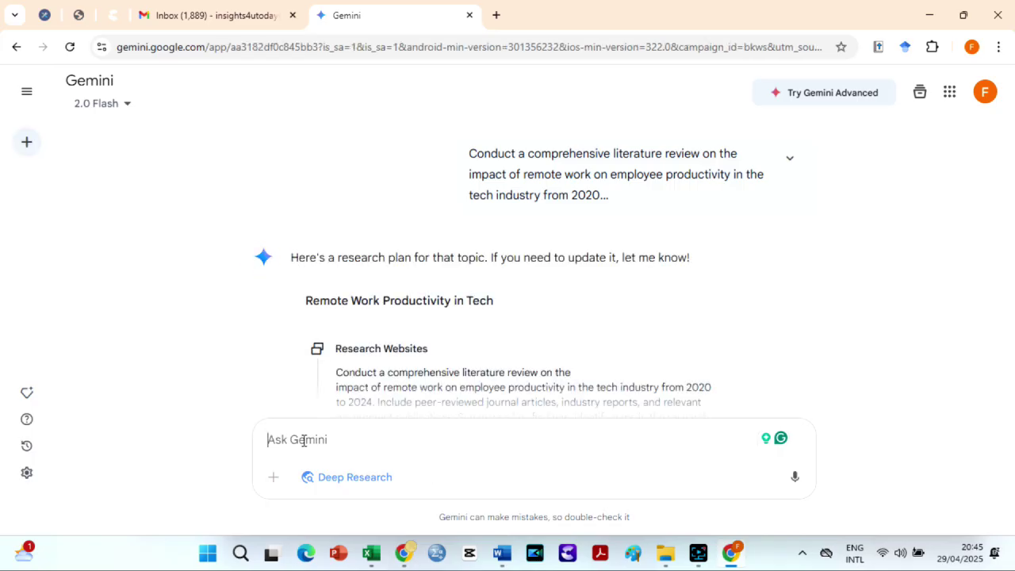
click(501, 260)
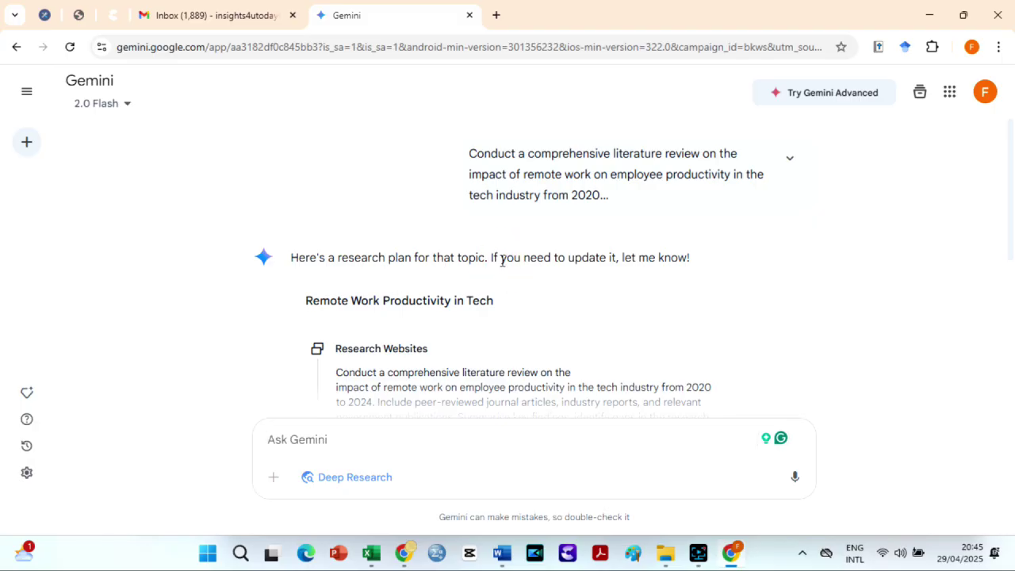
scroll(501, 261, down, 2)
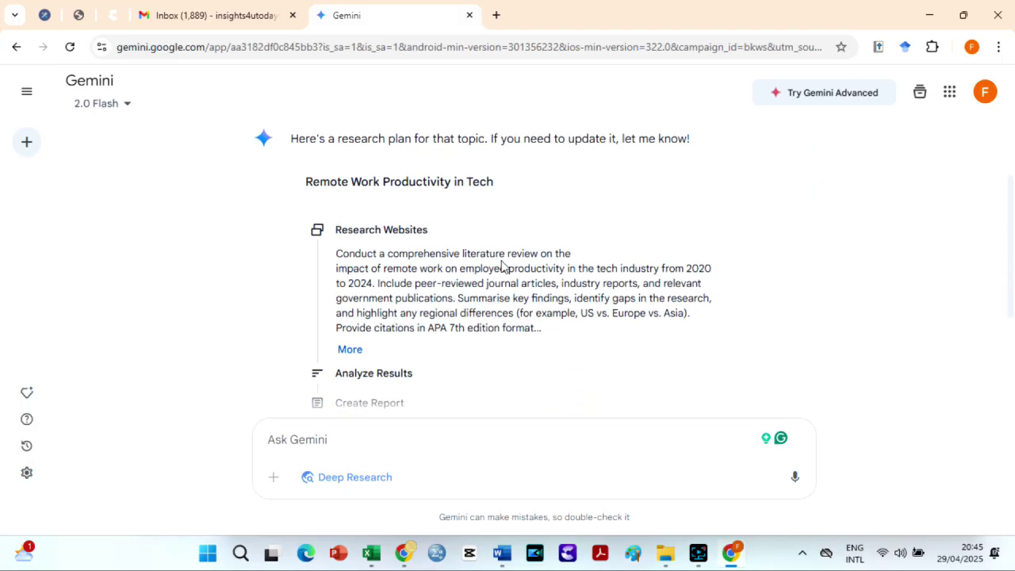
scroll(501, 266, down, 3)
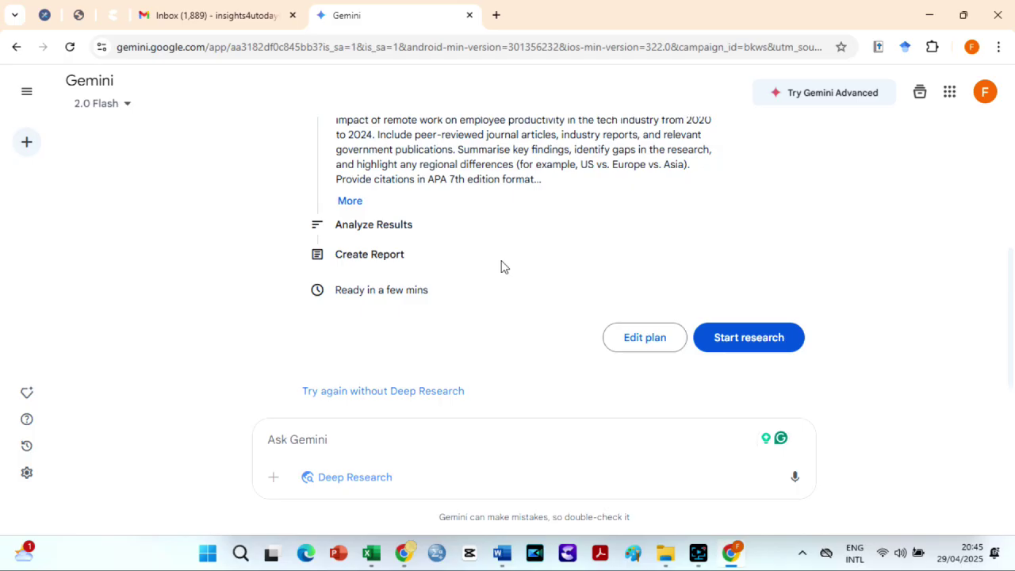
click(737, 346)
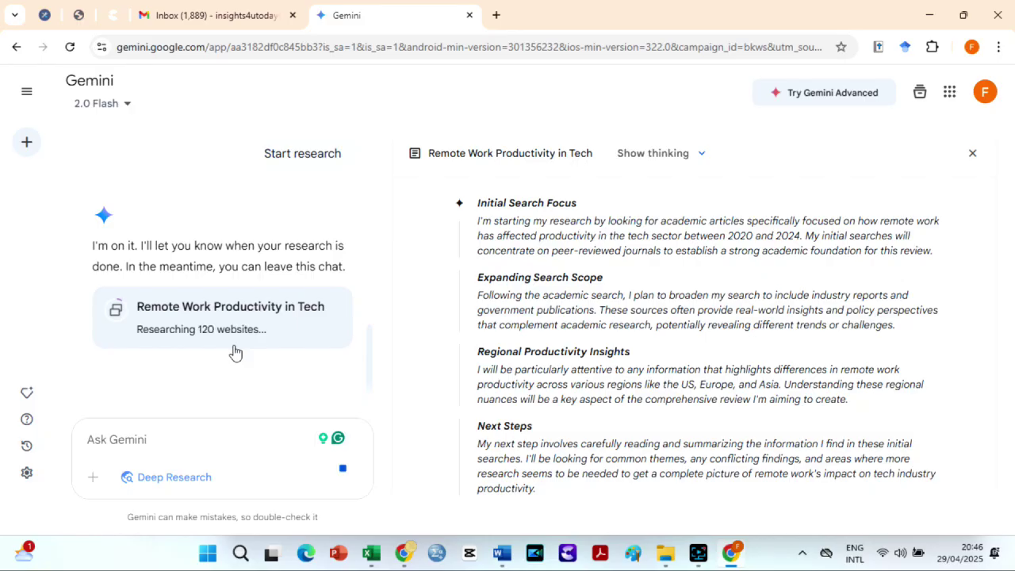
Step: Close the thinking panel and scroll the chat while the report finishes
click(971, 155)
drag(1010, 256, 1003, 385)
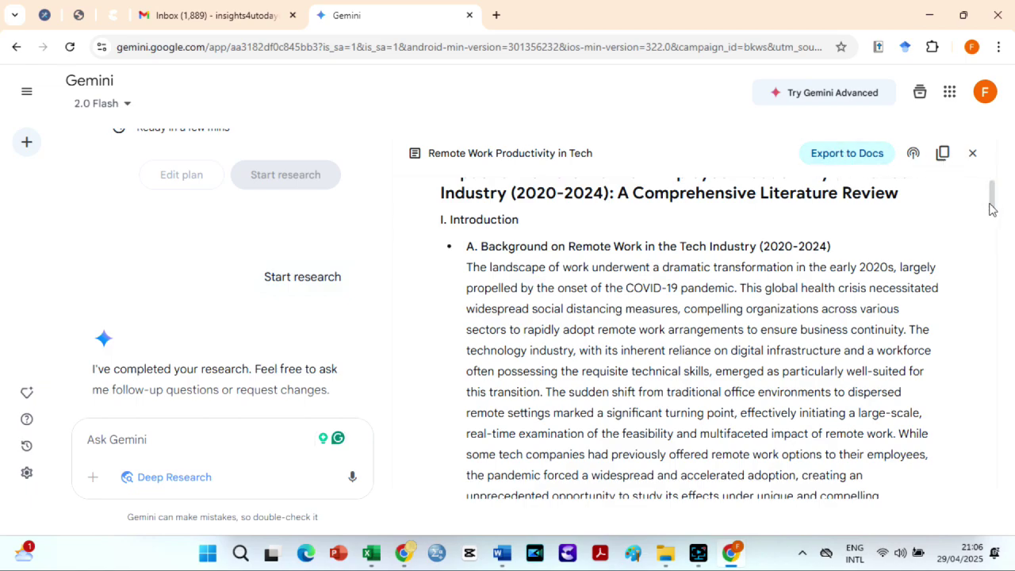
Step: Scroll the report panel down to the bottom of its cited sources list
drag(993, 210, 991, 473)
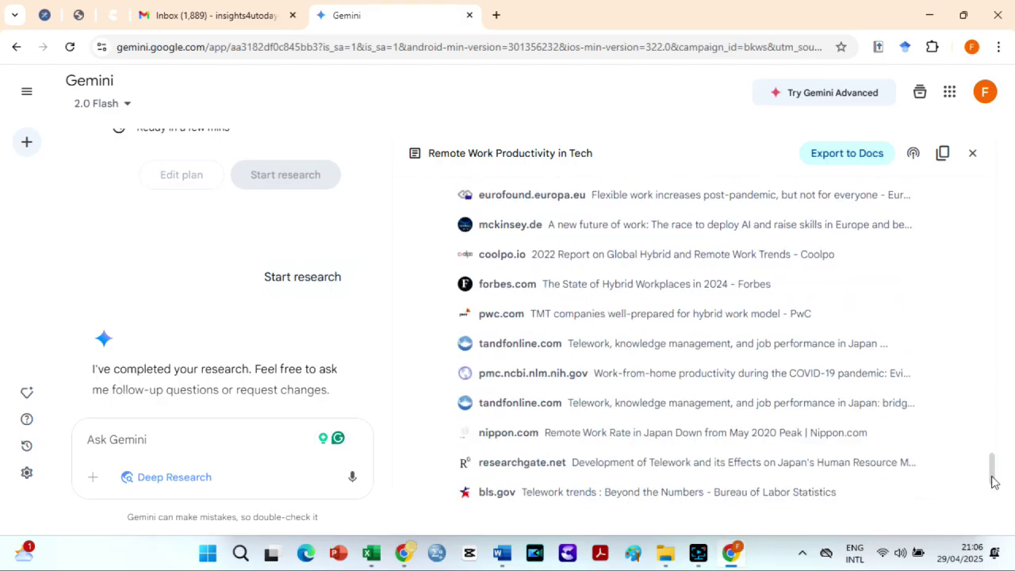
drag(994, 486, 995, 494)
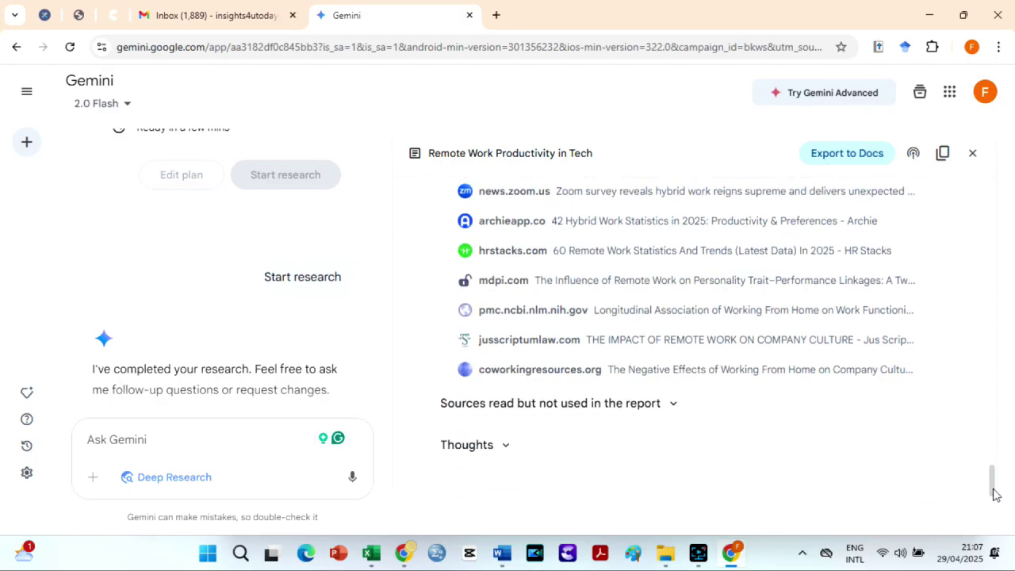